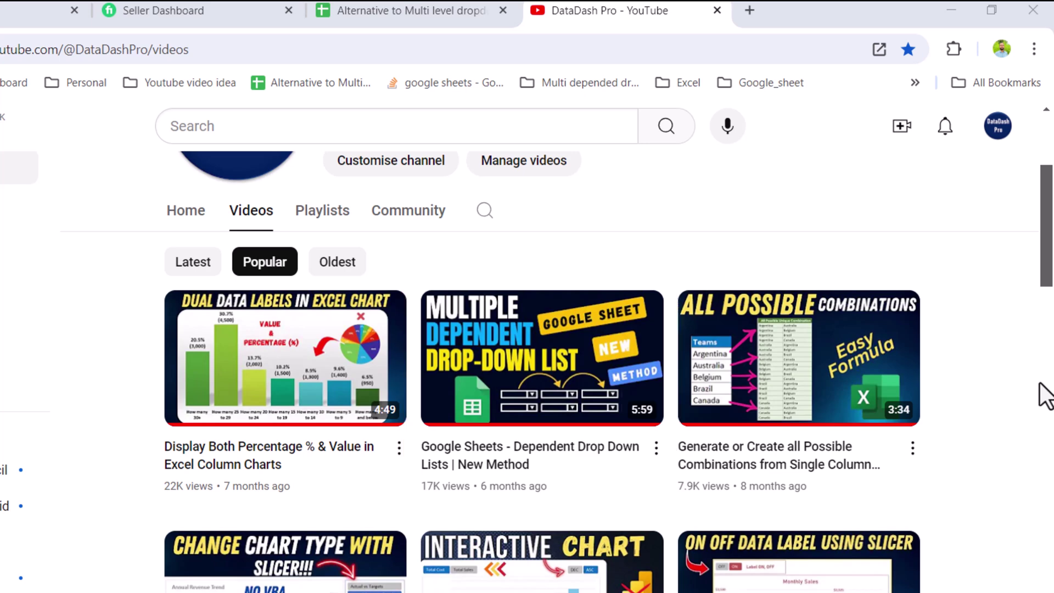
Switch to the dropdown spreadsheet, check the source data sheet, and open B7's location list.
scroll(1046, 395, down, 7)
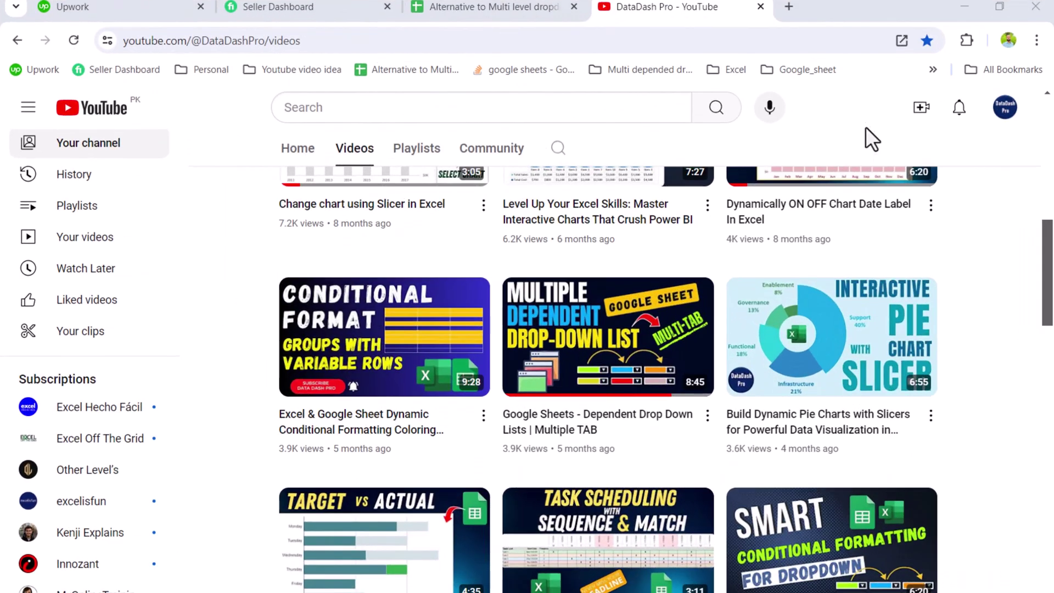
click(455, 8)
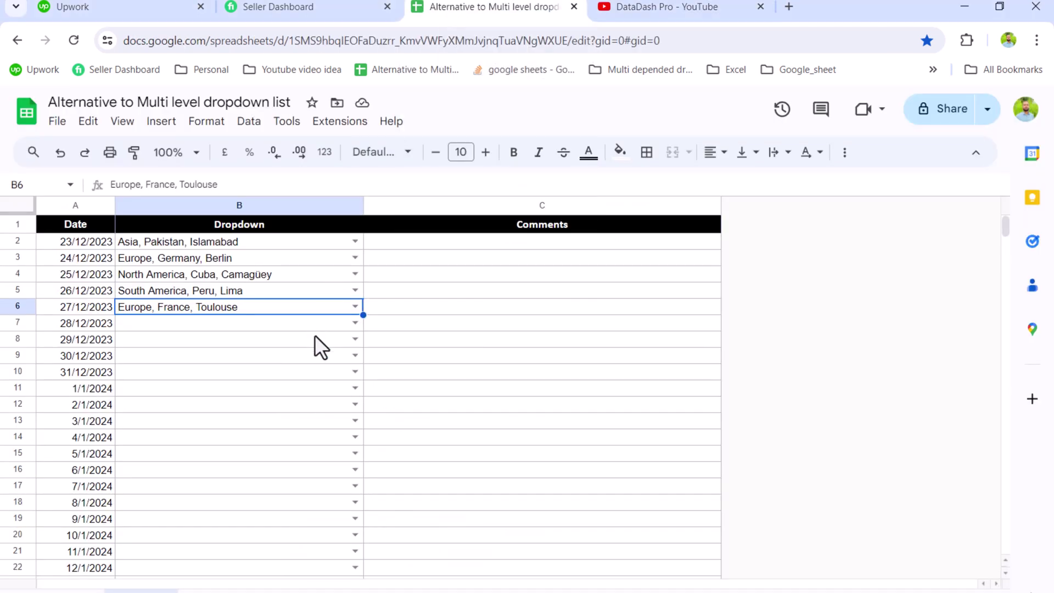
click(239, 591)
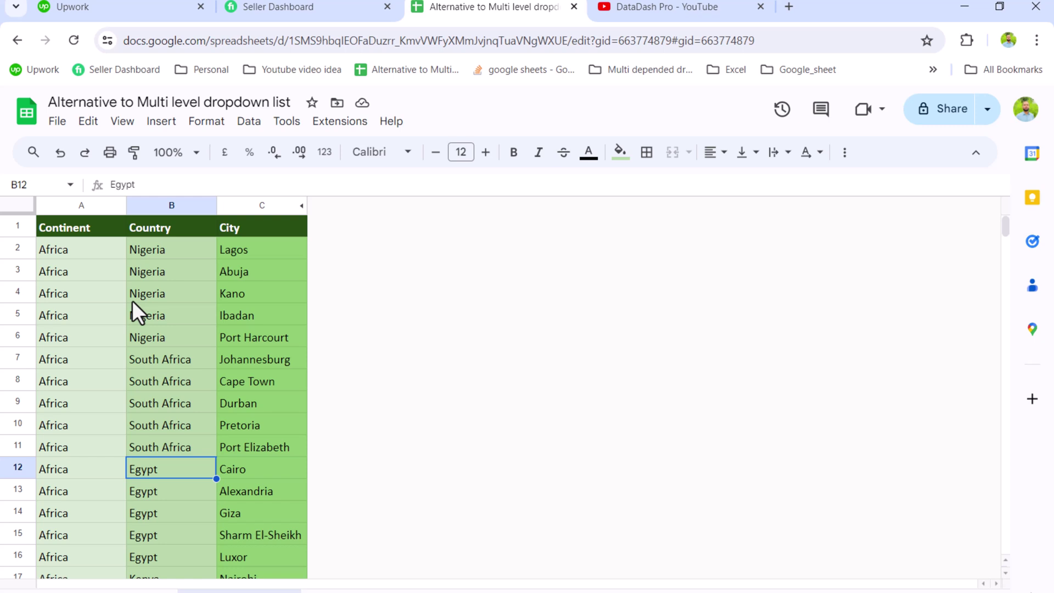
click(141, 591)
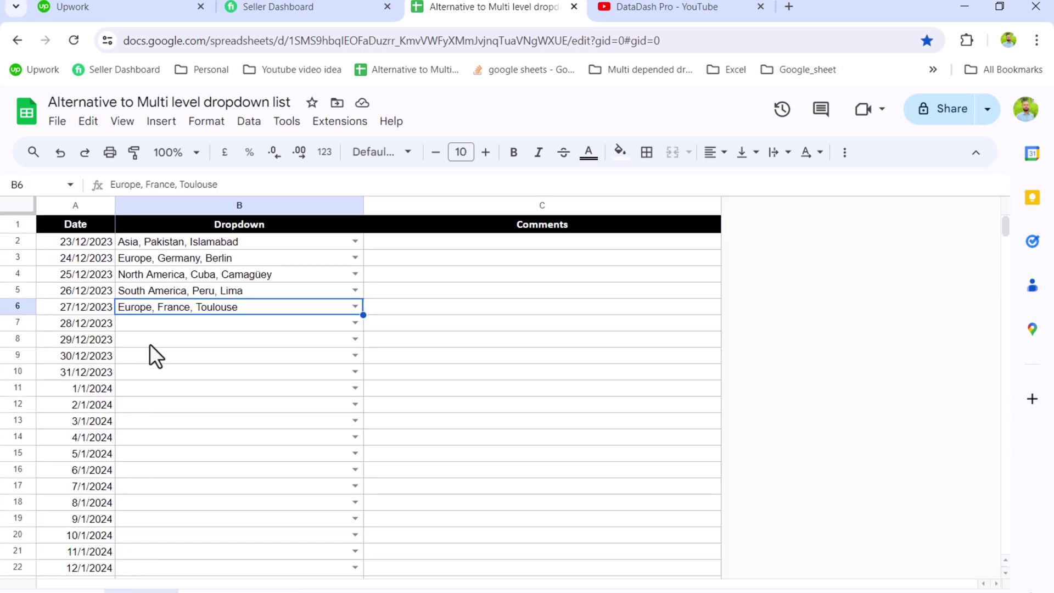
click(355, 323)
Filter B7's choices with 'Europe, G' and pick Europe, Germany, Munich.
text(Europe)
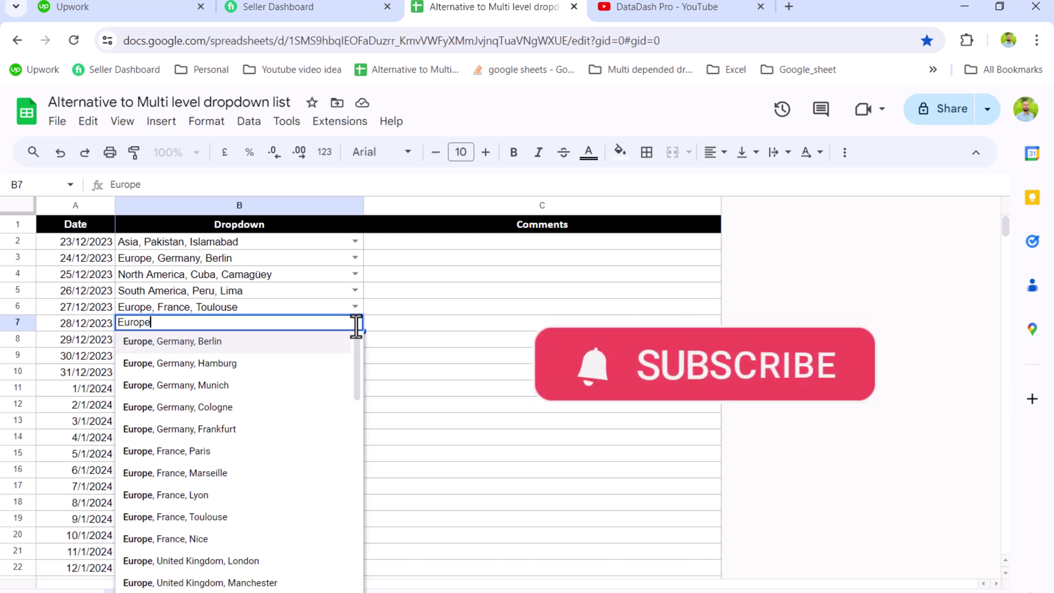
text(, G)
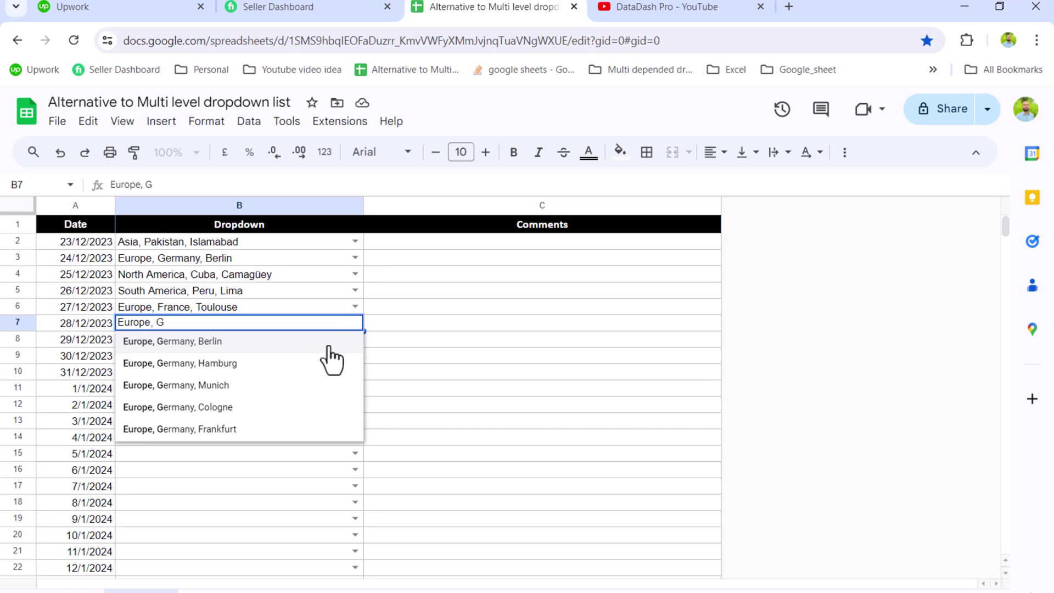
click(224, 385)
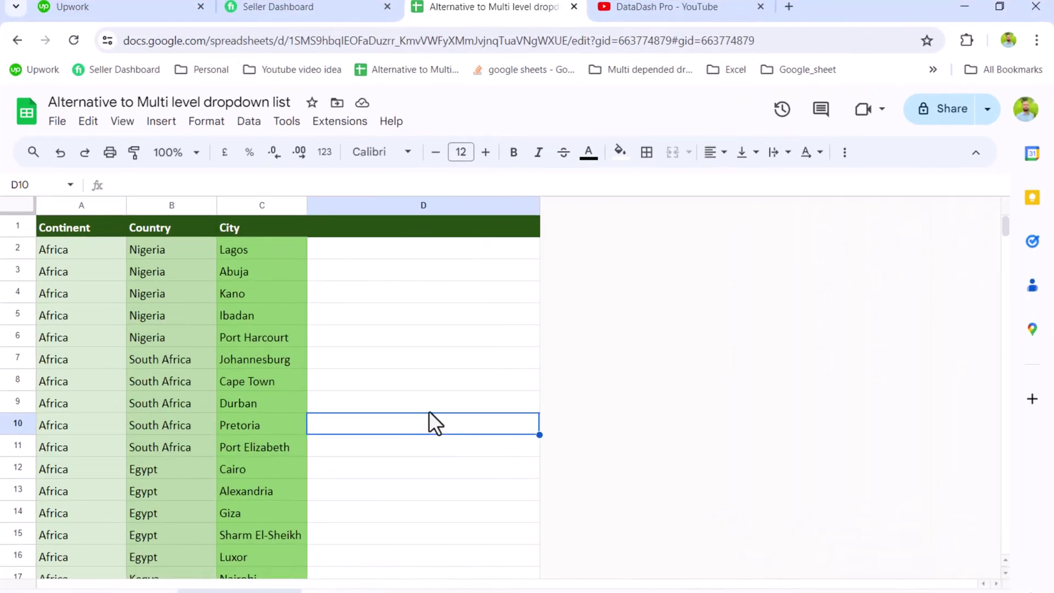
Add the header 'Combine' in cell D1.
click(353, 223)
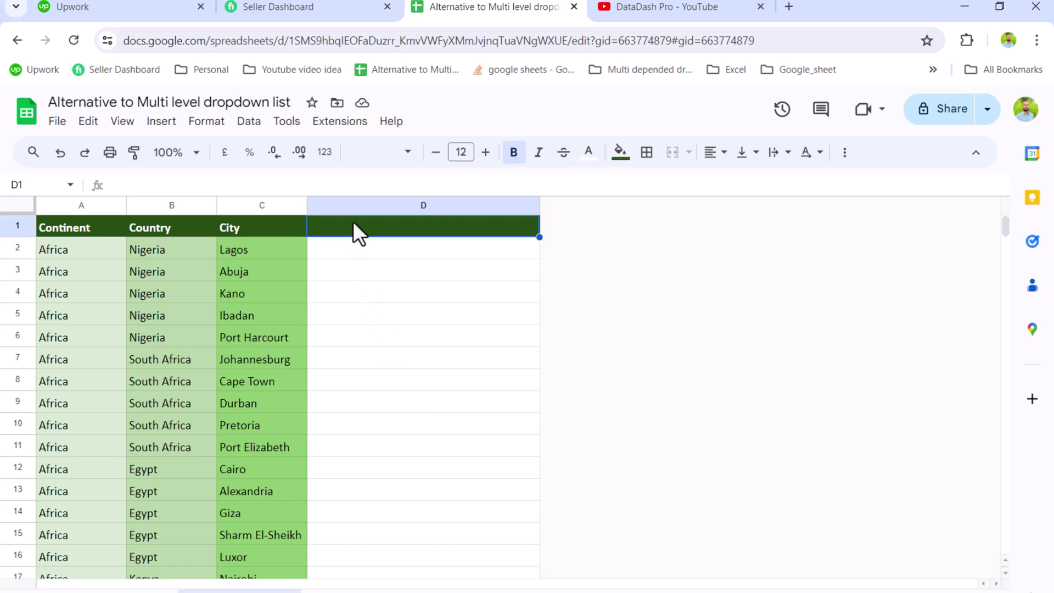
text(Combine)
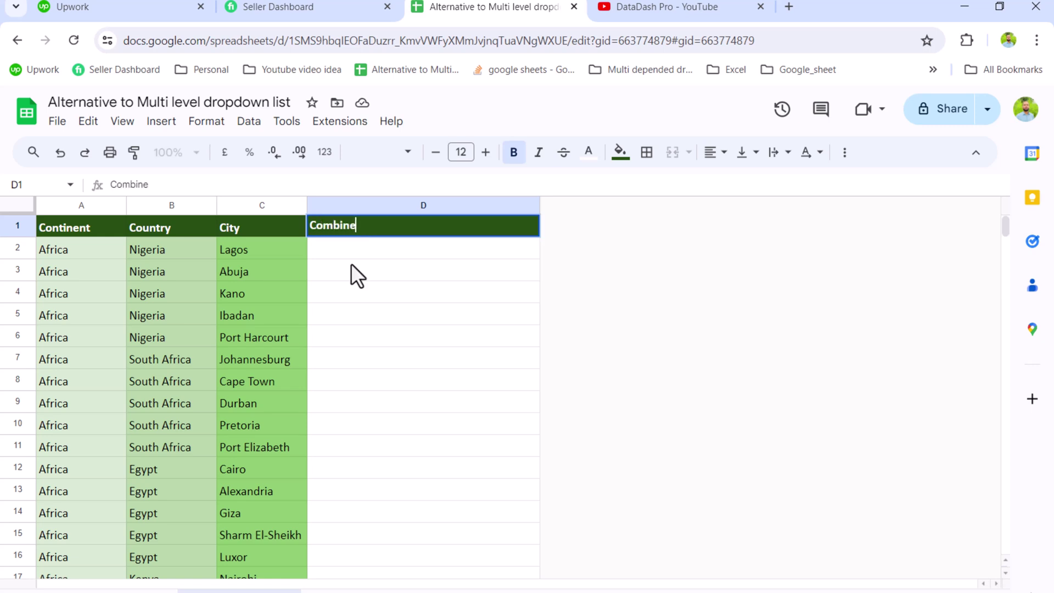
key(Return)
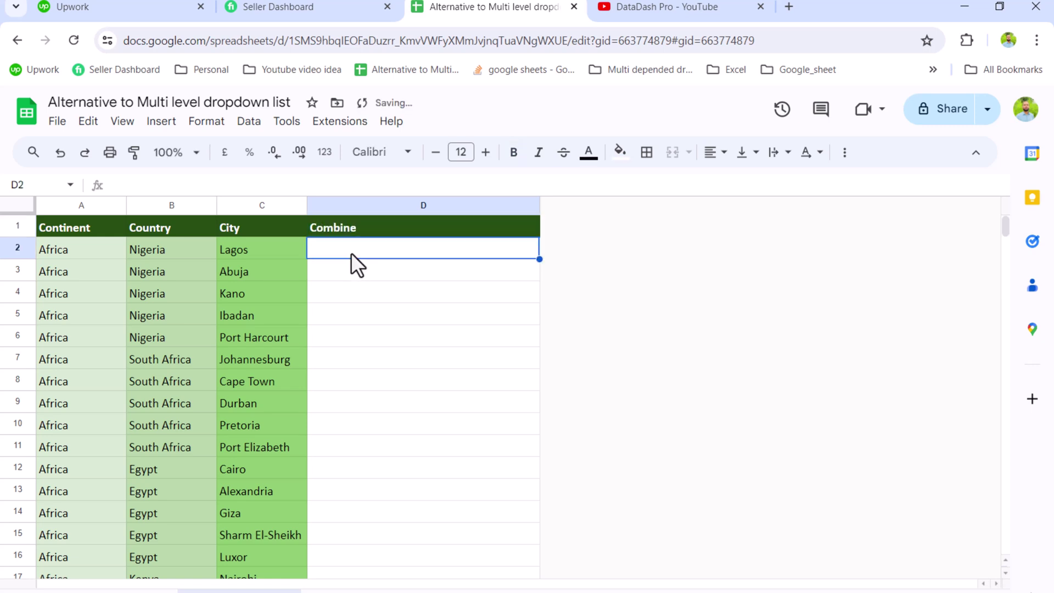
In D2, begin =BYROW(A2:C, LAMBDA(x, TEXTJOIN(", ", true, x) over the open-ended range.
text(=byrow)
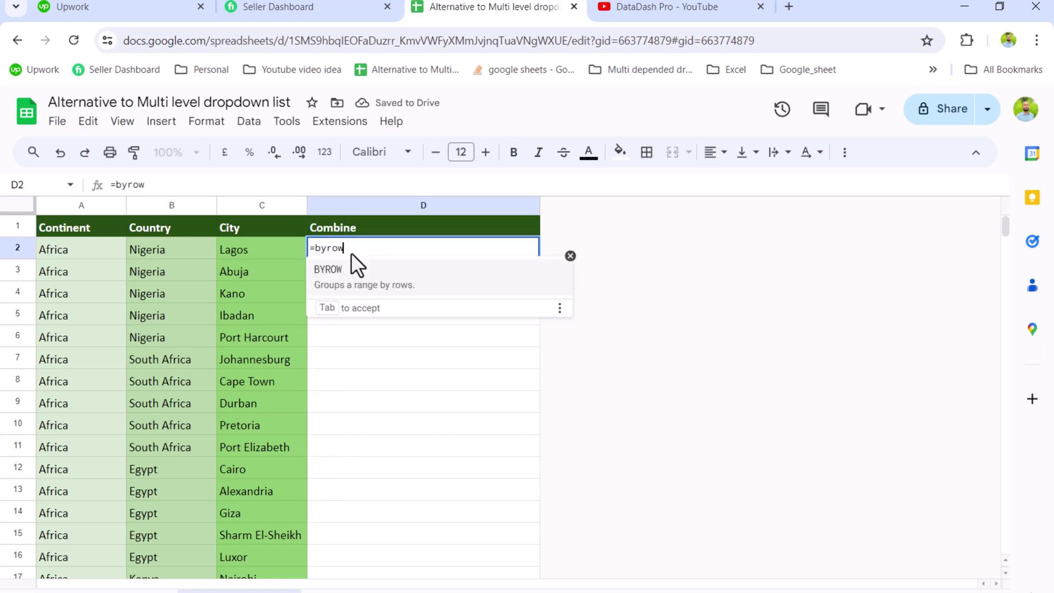
text(()
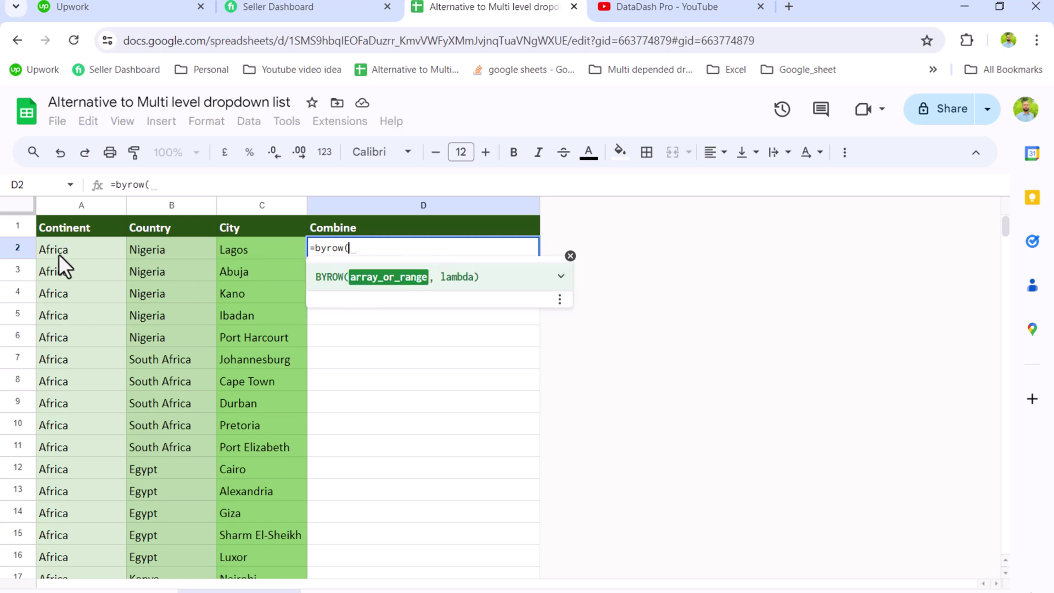
drag(58, 253, 243, 393)
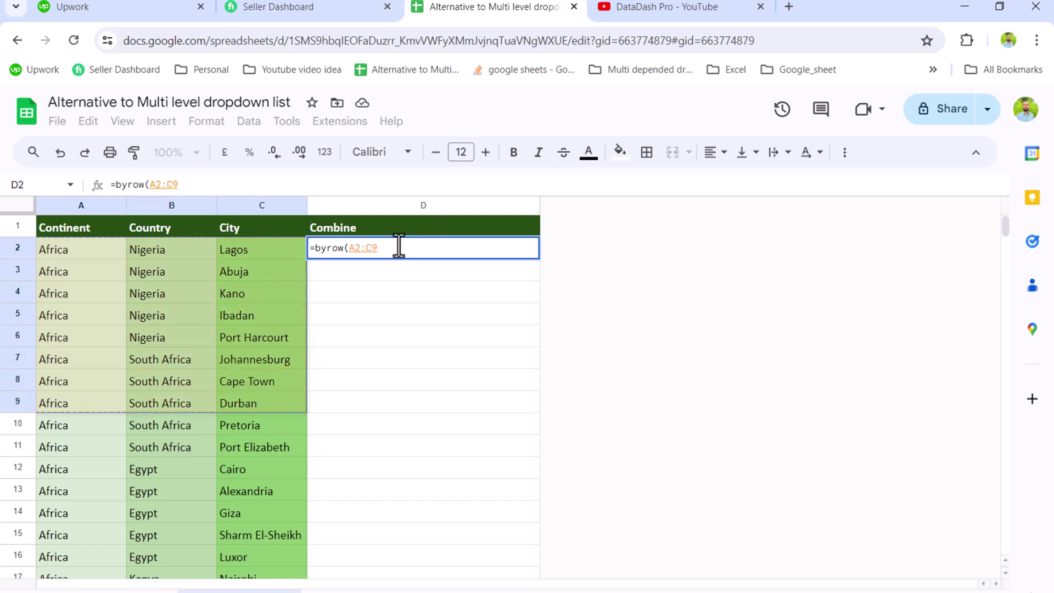
key(BackSpace)
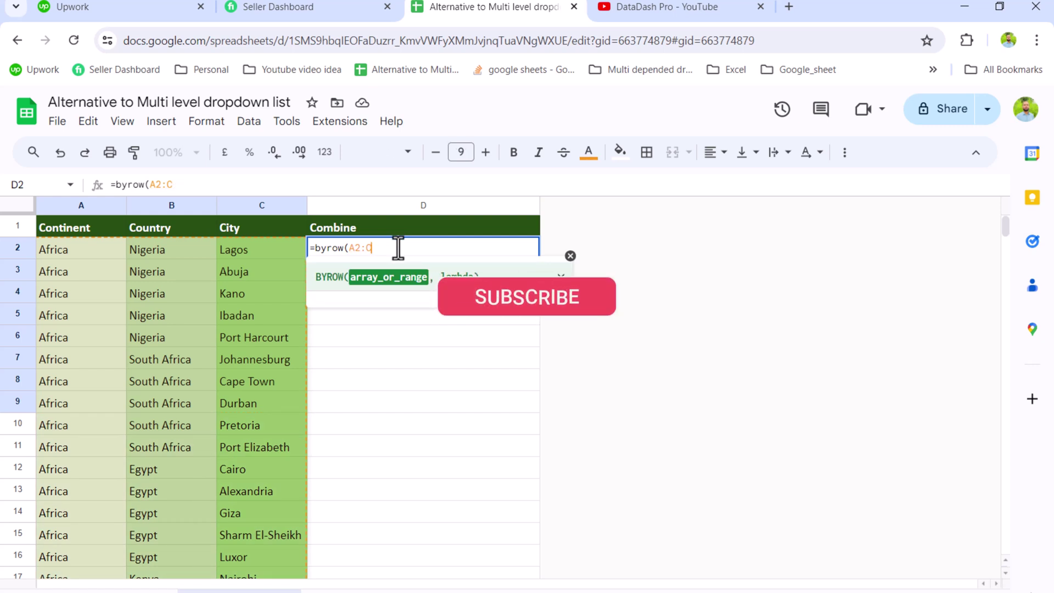
text(,lambda()
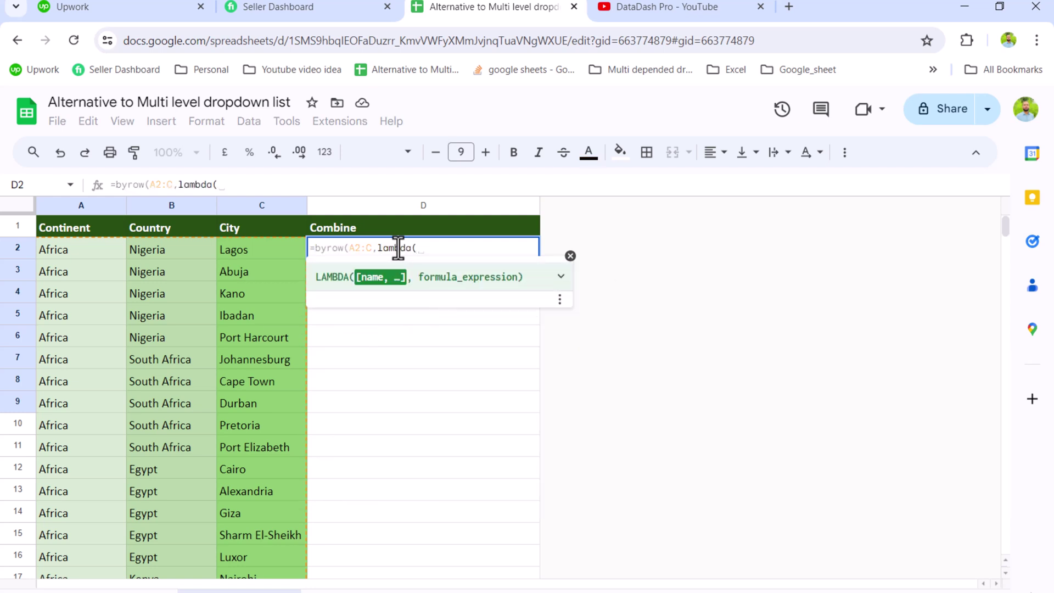
text(x)
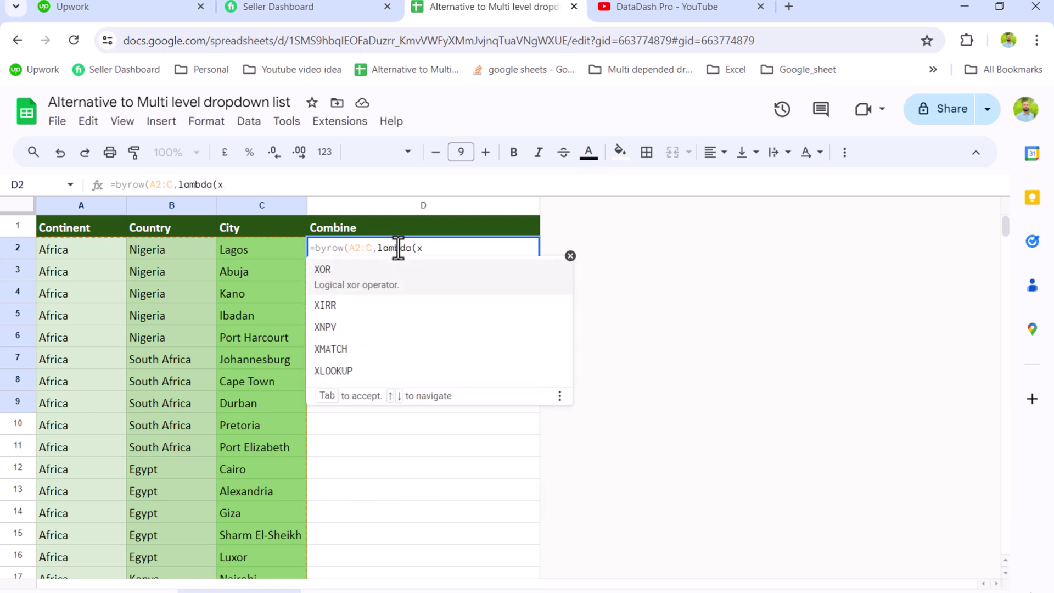
text(,)
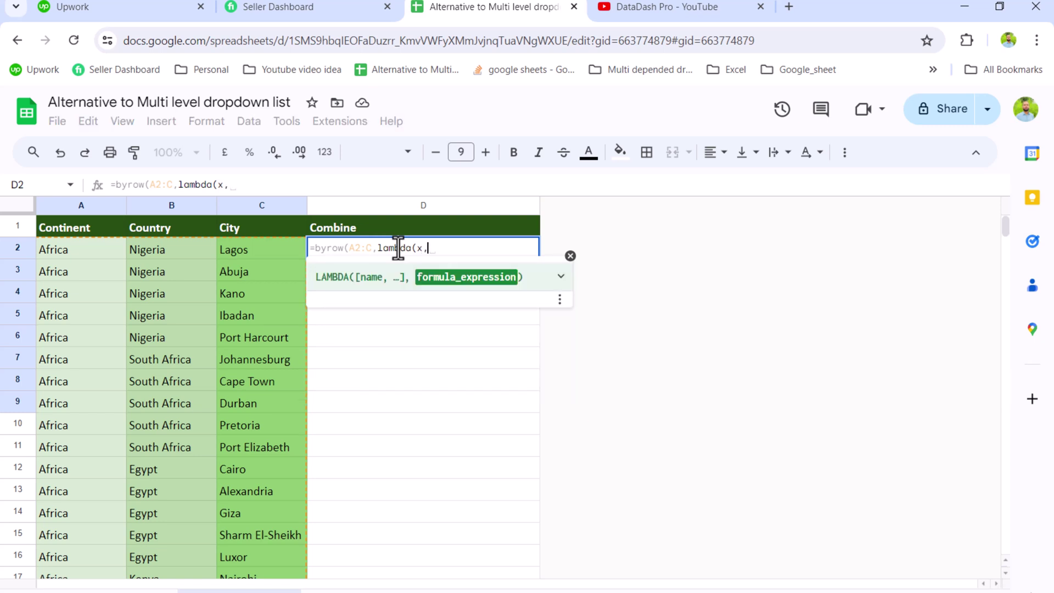
text(textjoin)
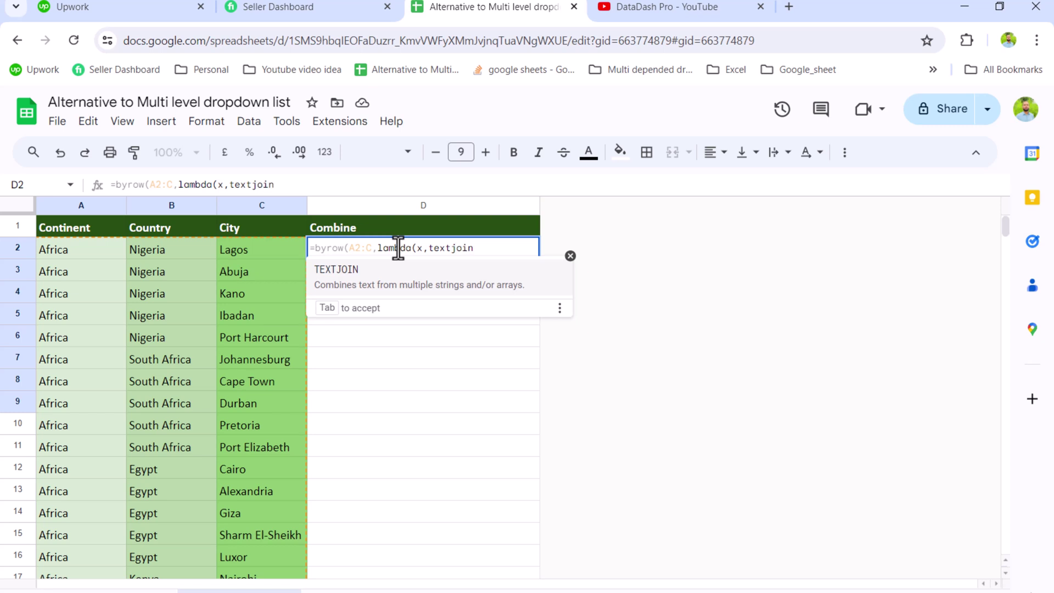
text(()
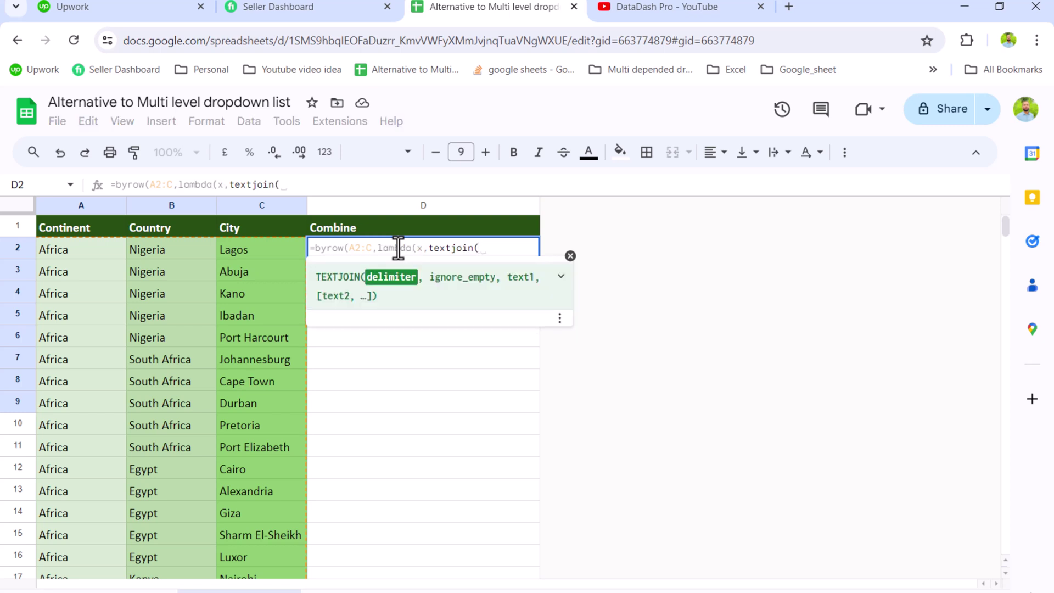
text(",)
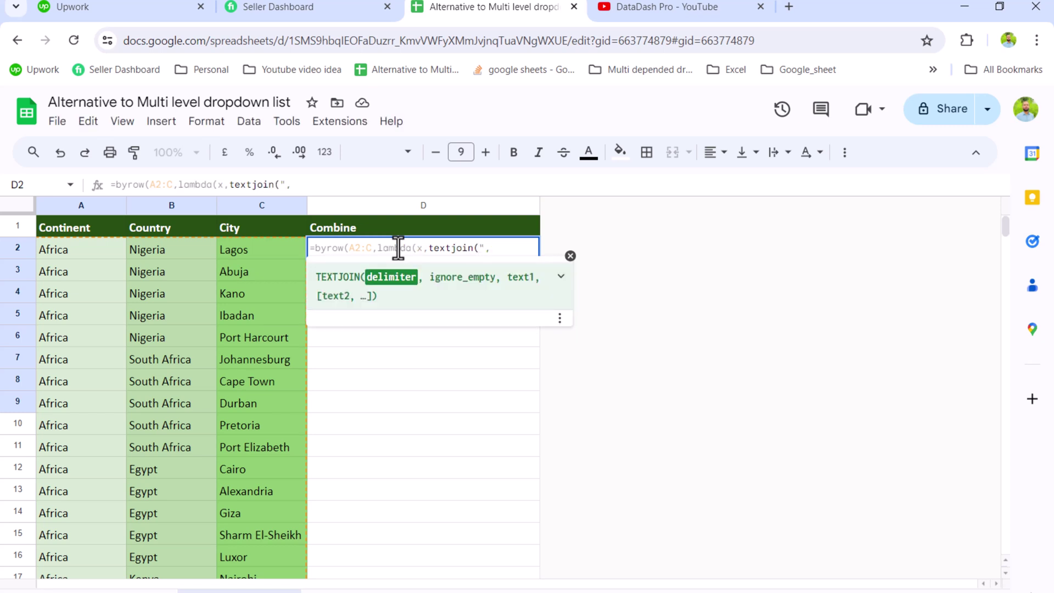
text( ",)
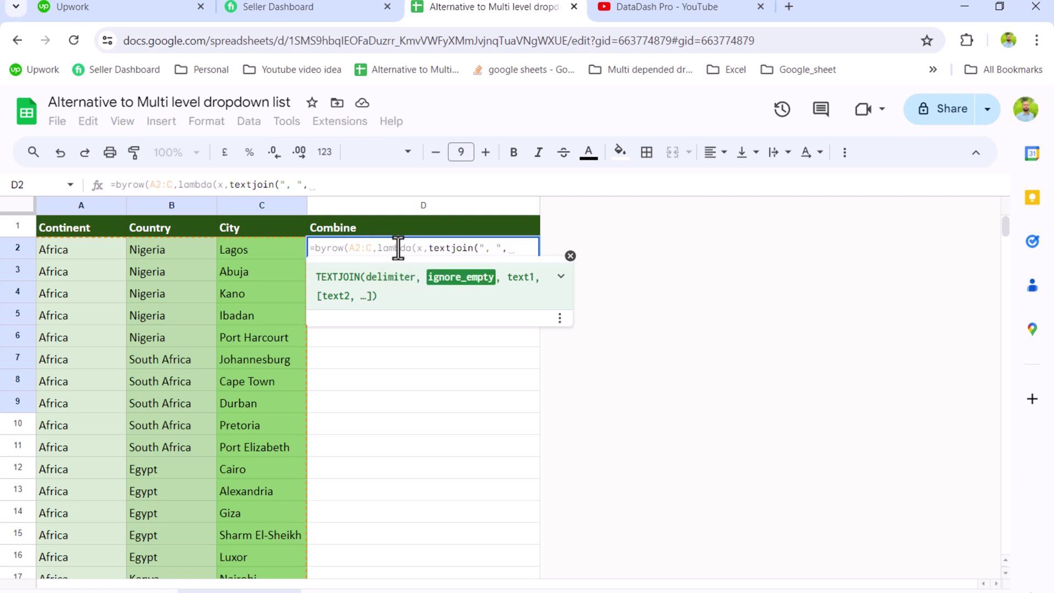
text(true, )
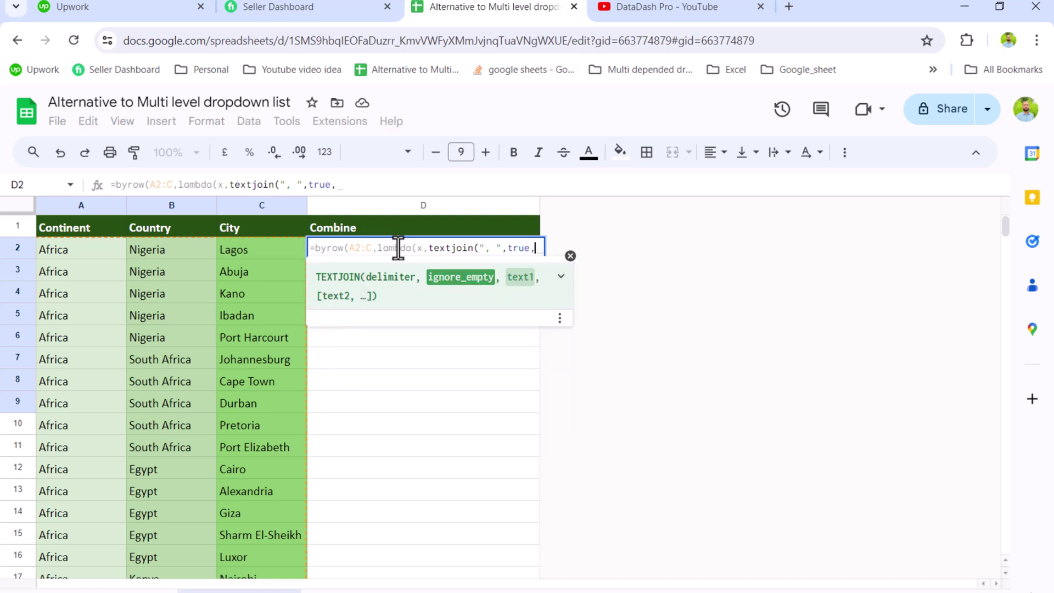
text(x)
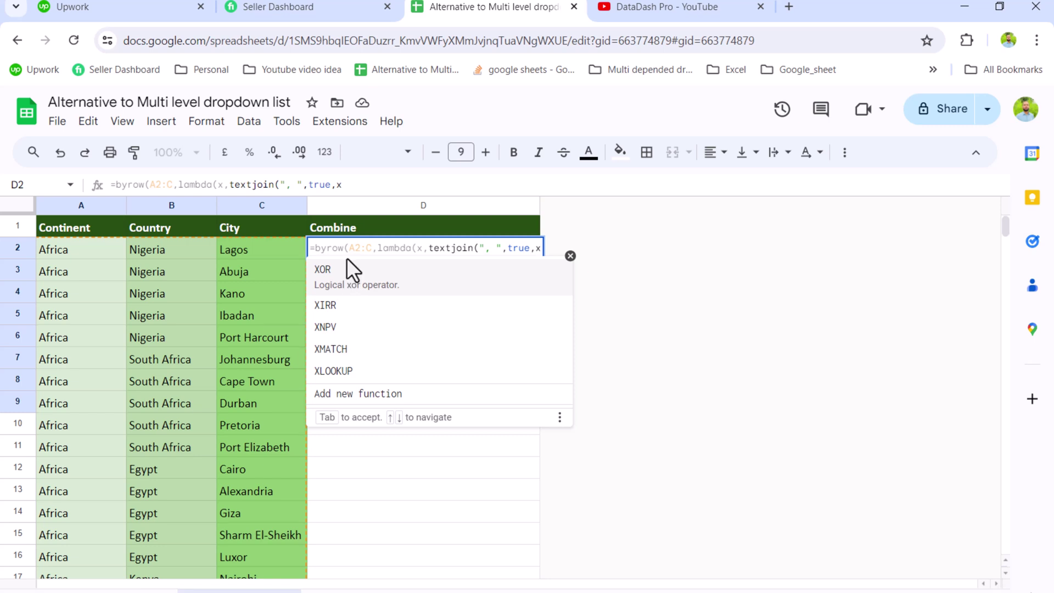
Close the BYROW formula so column D fills with combined entries, then recheck D2.
text())))
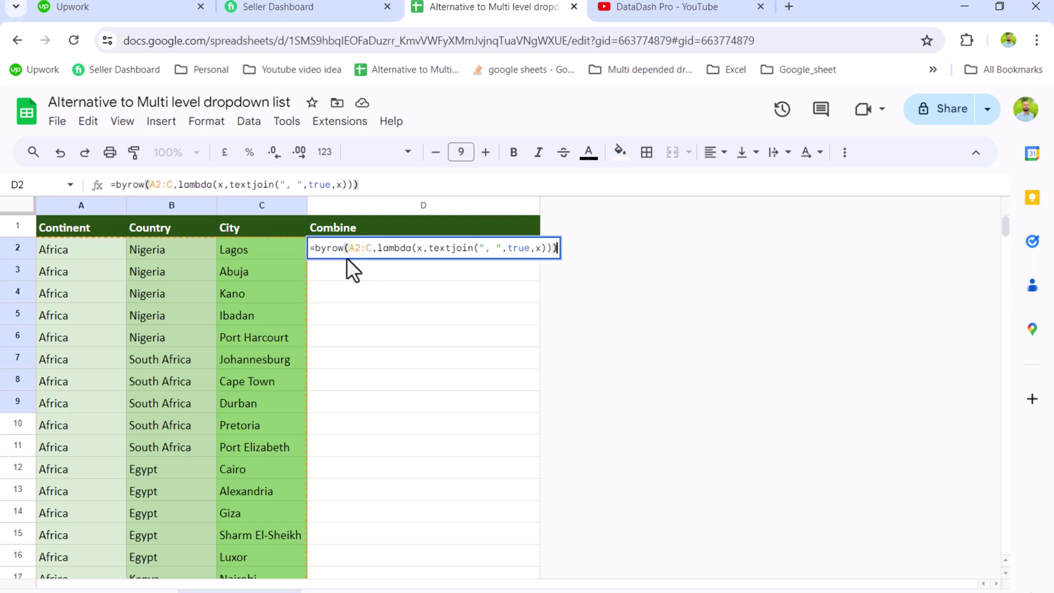
key(Return)
click(354, 248)
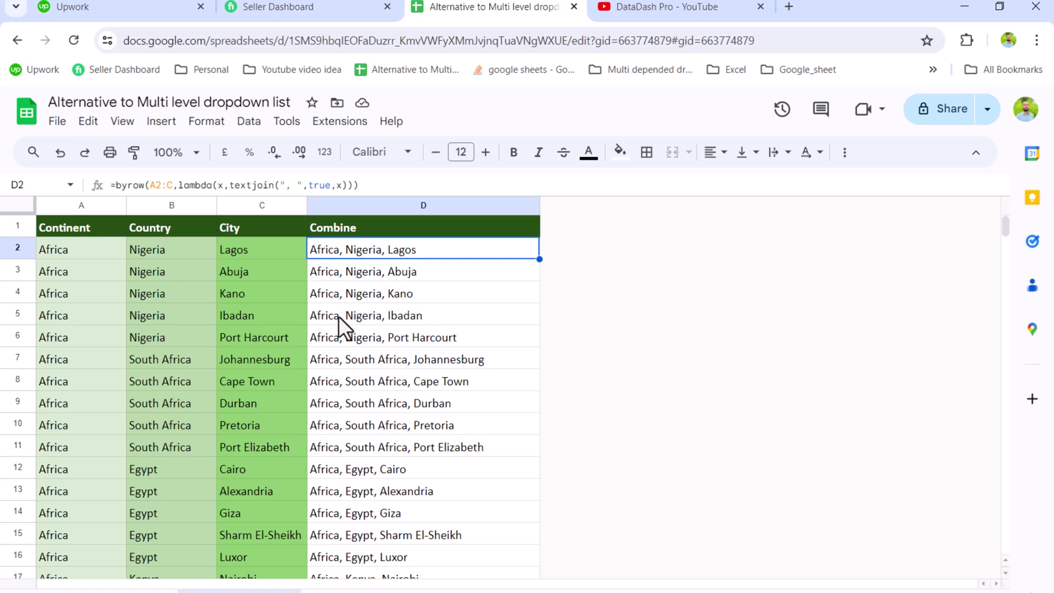
Select B2:B997 on Sheet 1 and add a 'Drop-down (from a range)' validation rule.
click(171, 588)
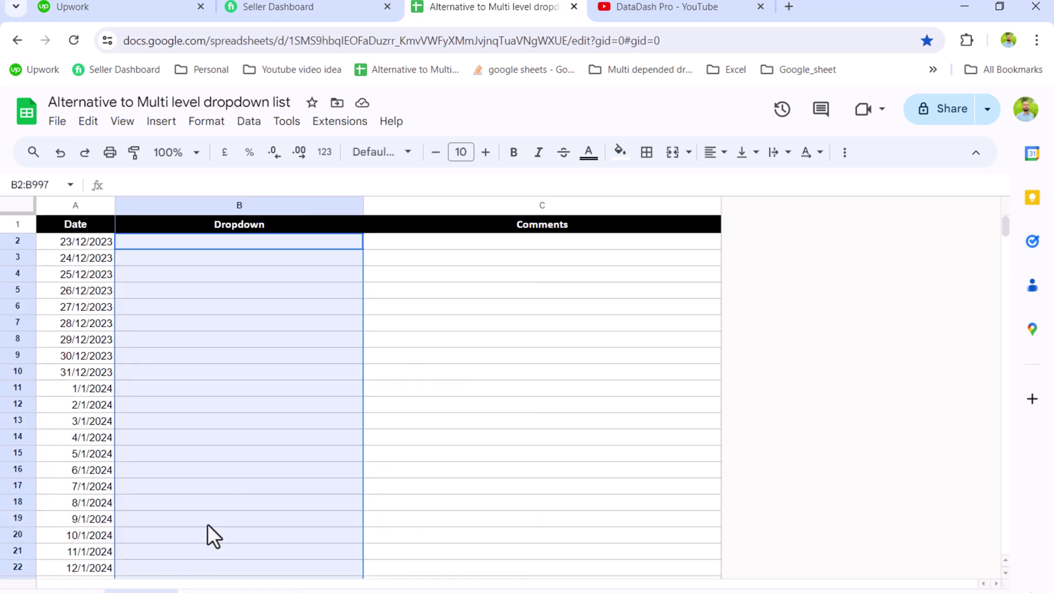
click(237, 242)
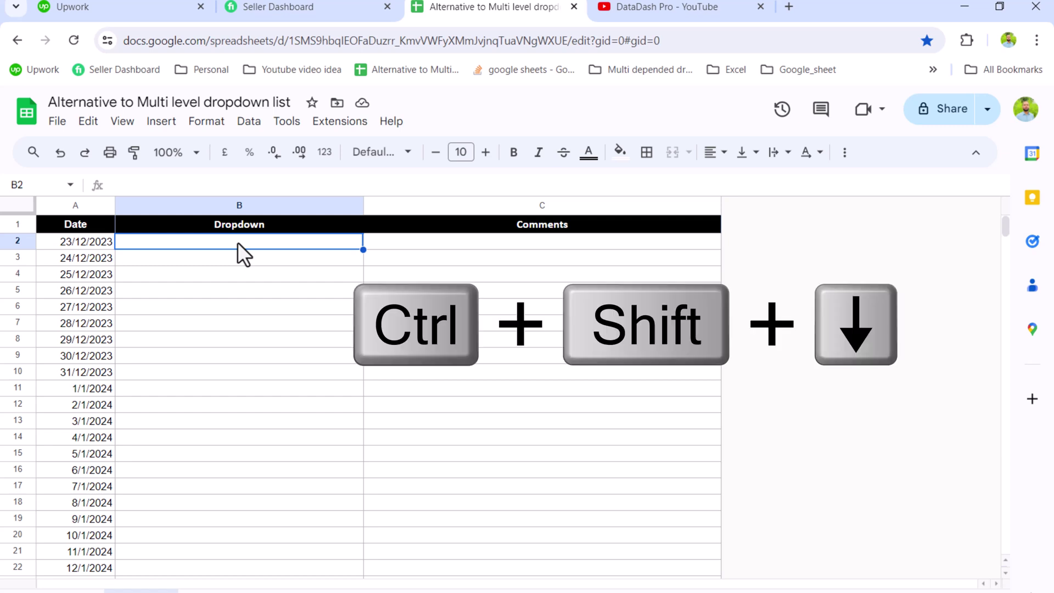
key(ctrl+shift+Down)
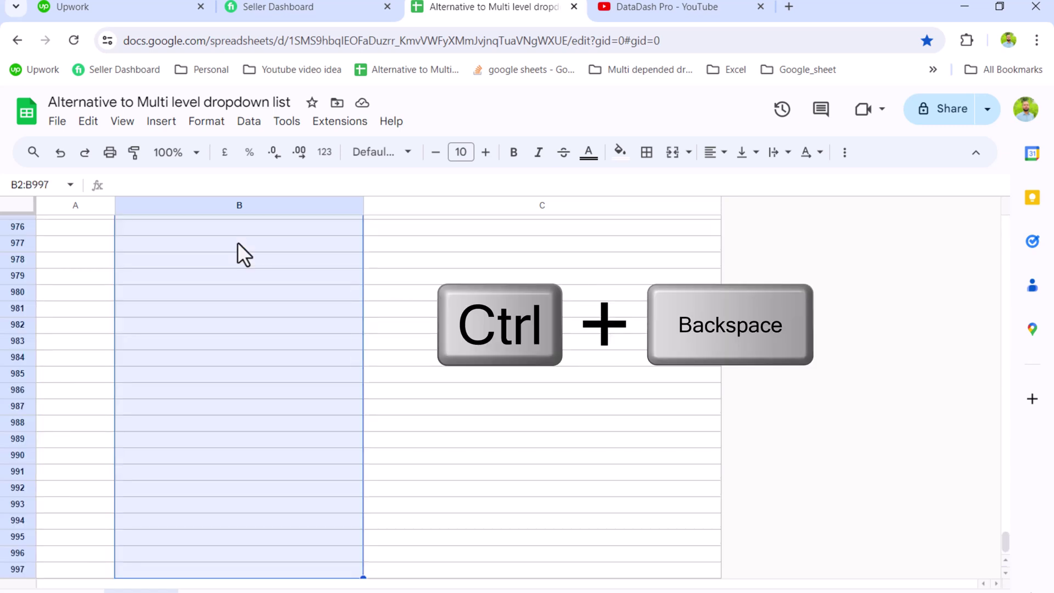
key(ctrl+BackSpace)
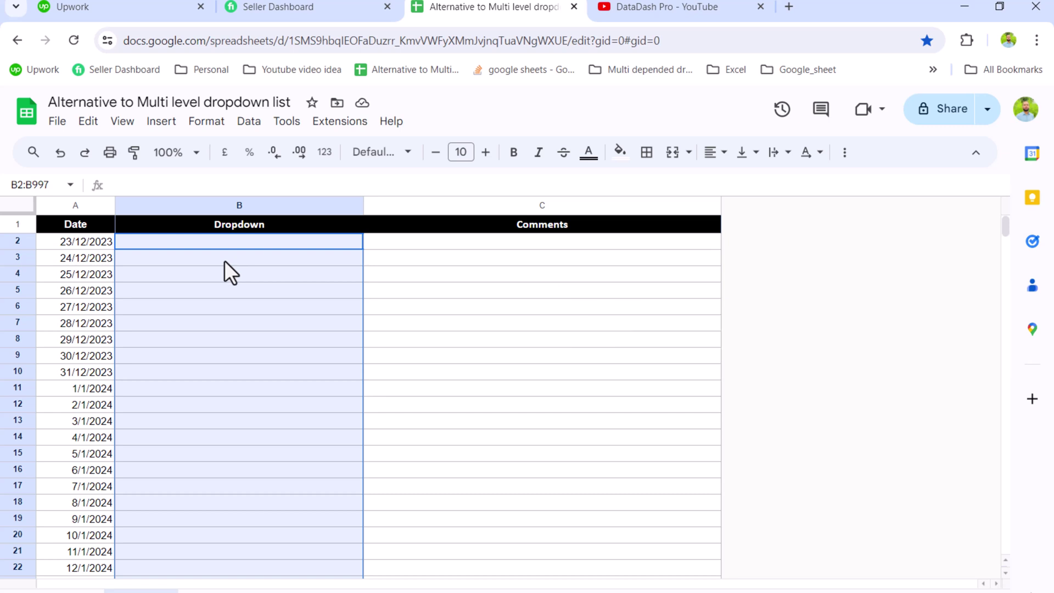
click(257, 125)
click(303, 466)
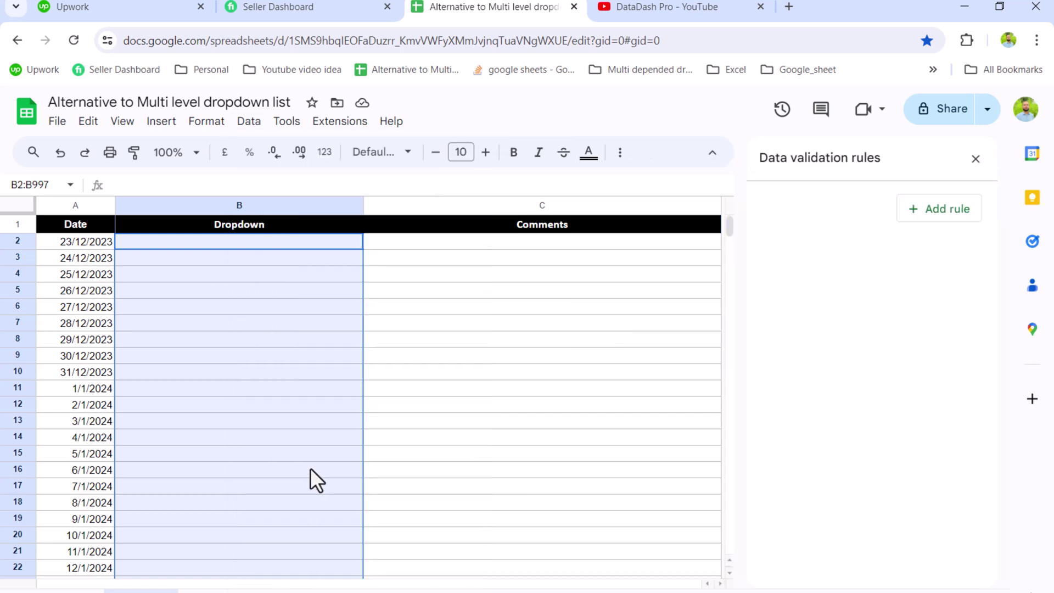
click(939, 211)
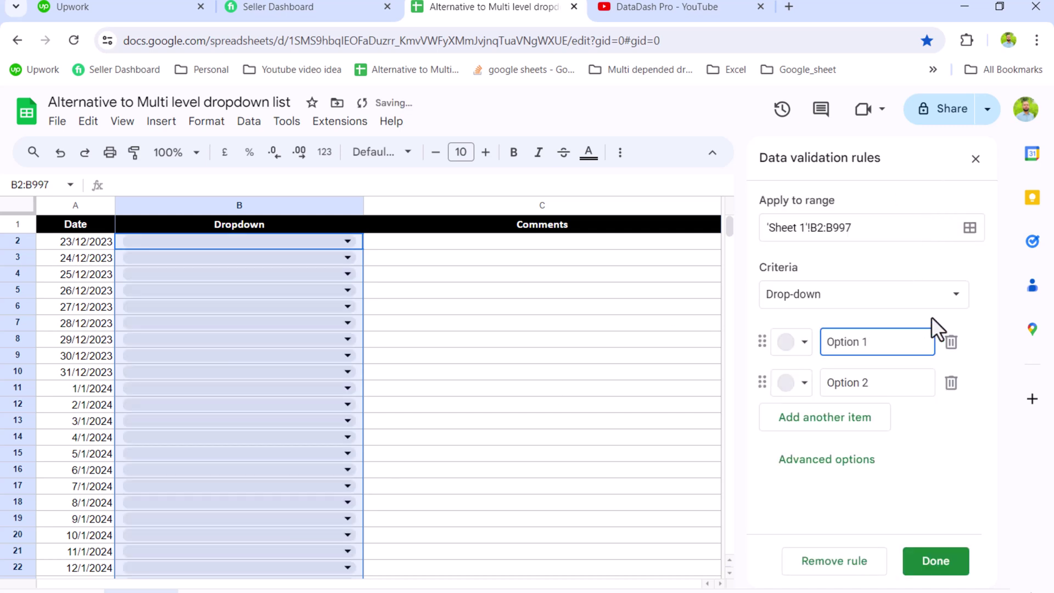
click(955, 300)
click(889, 333)
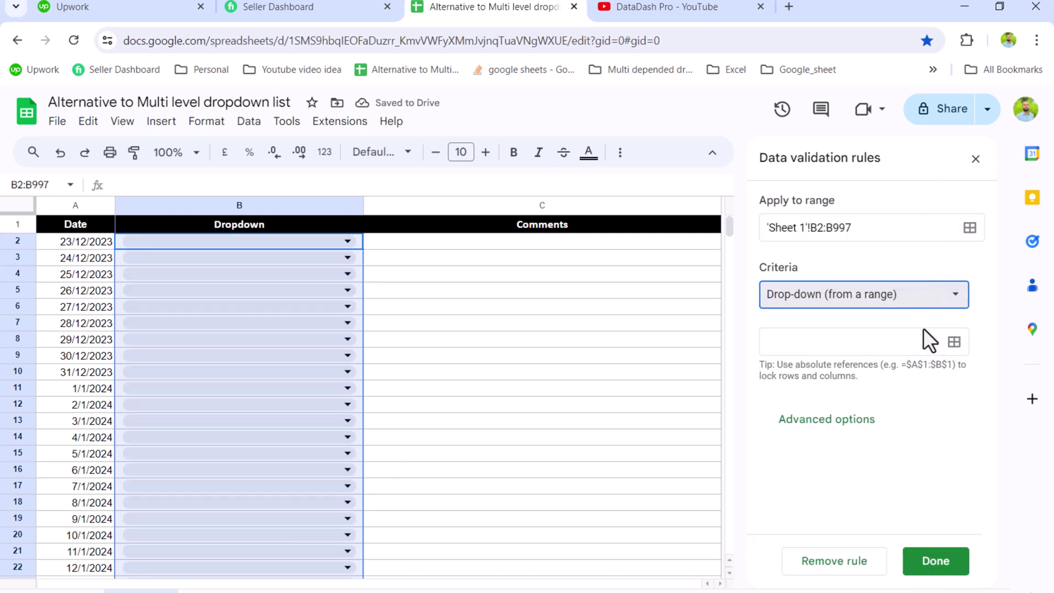
click(955, 345)
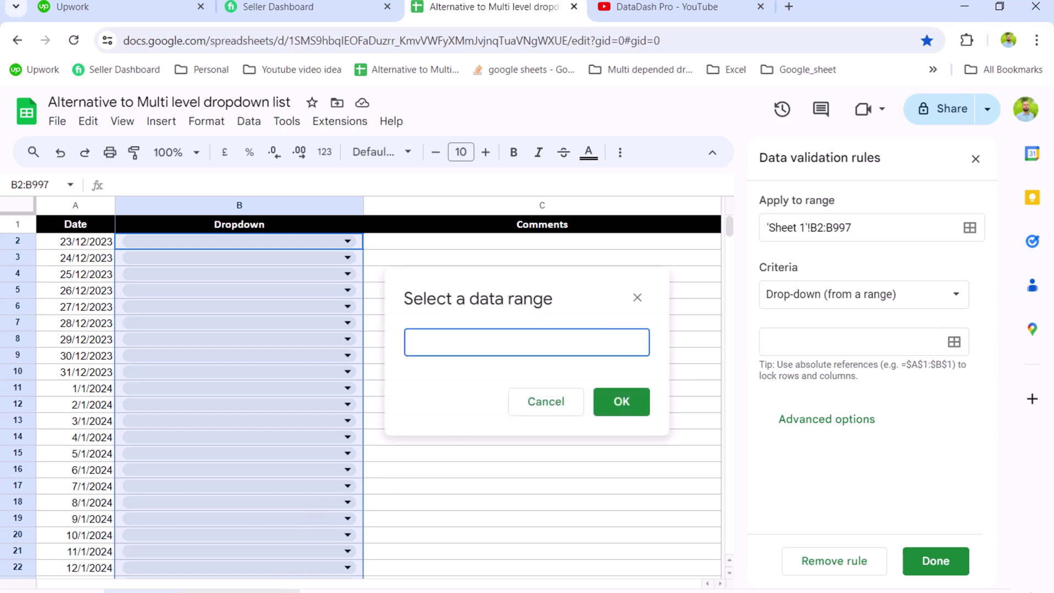
Set the rule's source range to 'Dropdown Table'!D2:D.
click(238, 591)
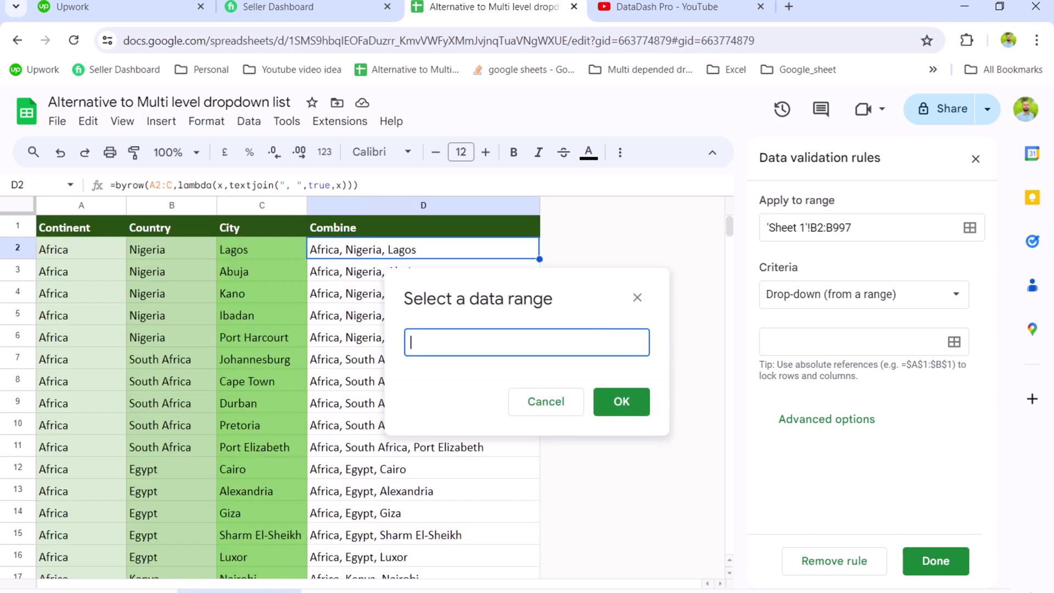
click(331, 248)
drag(331, 248, 334, 354)
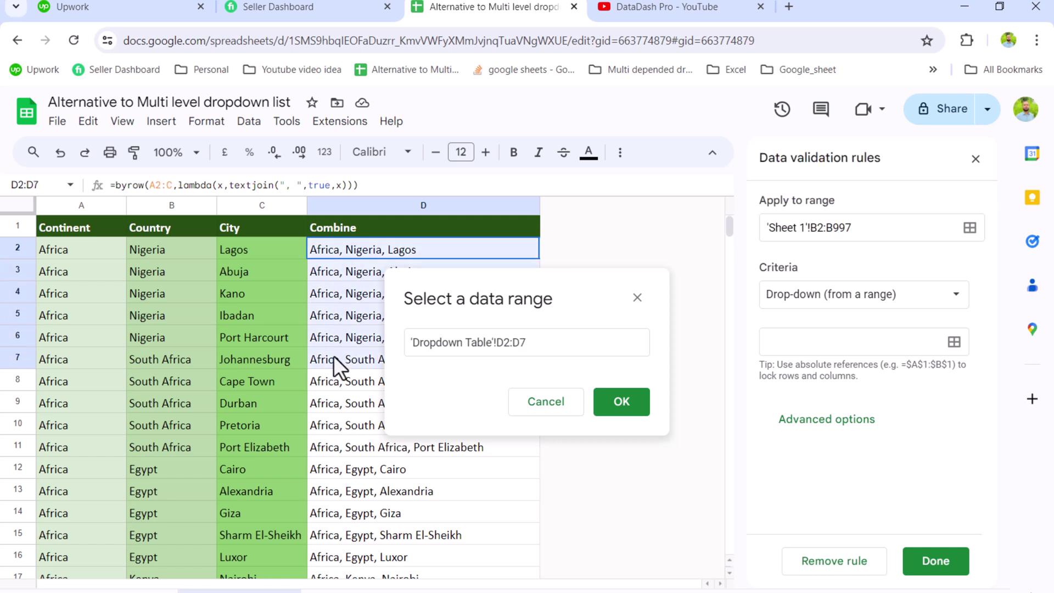
click(560, 338)
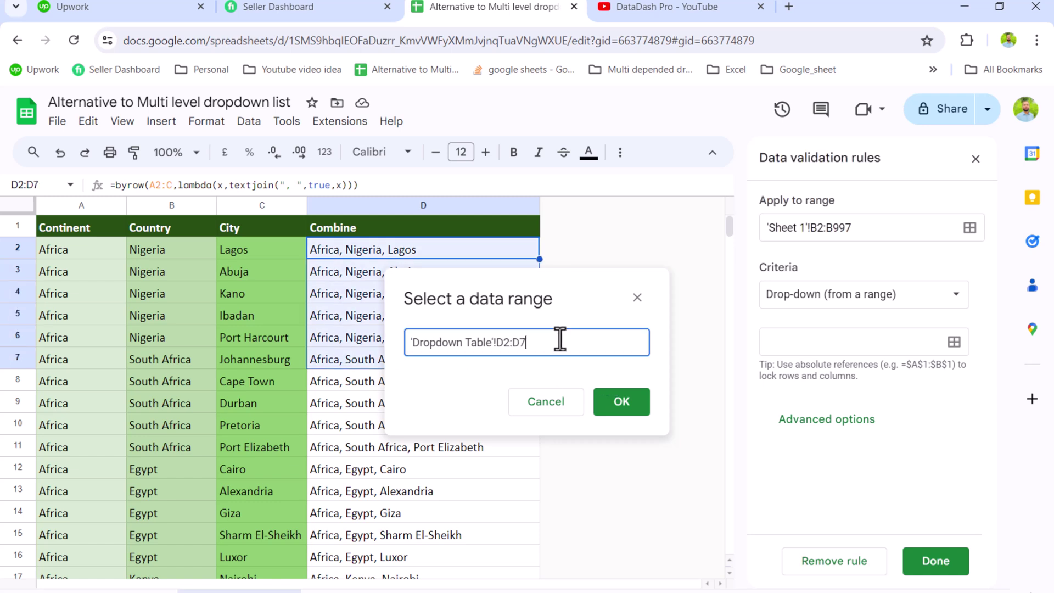
key(BackSpace)
Confirm the D2:D source, reject invalid input, use Arrow display style, and save the rule.
click(615, 403)
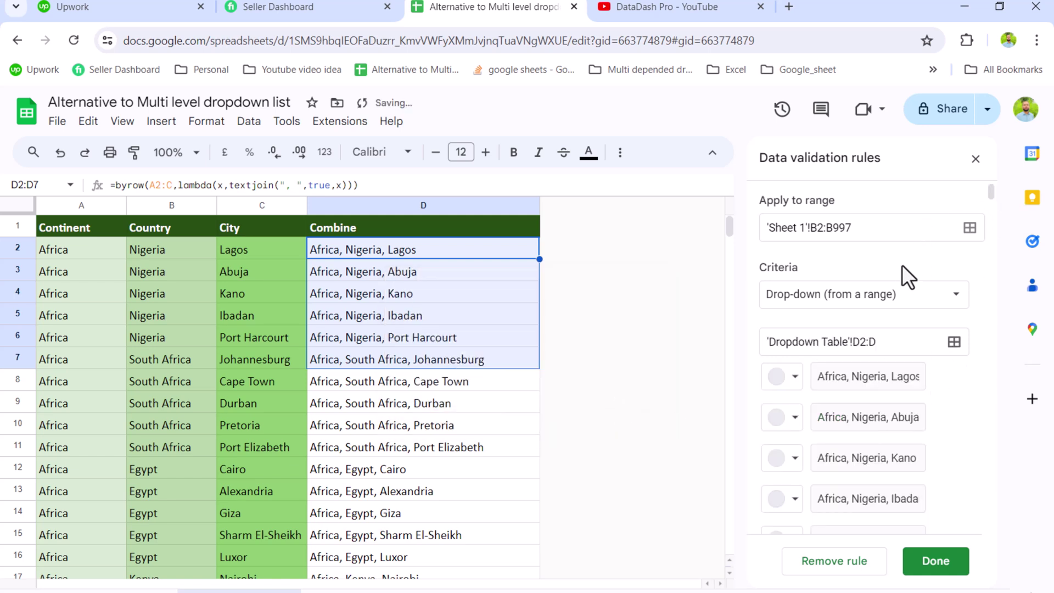
drag(990, 197, 988, 544)
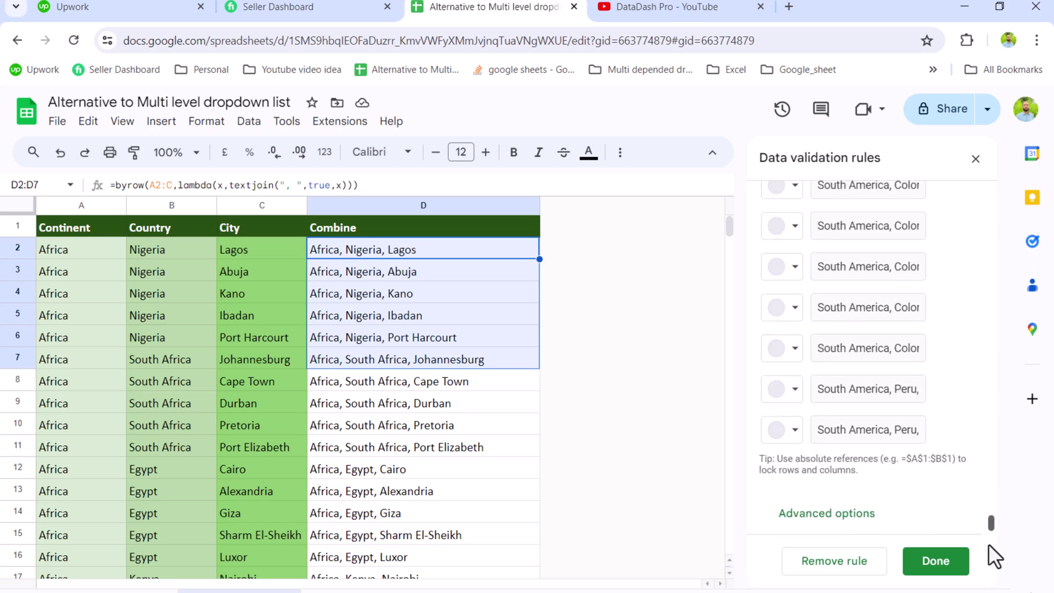
click(830, 518)
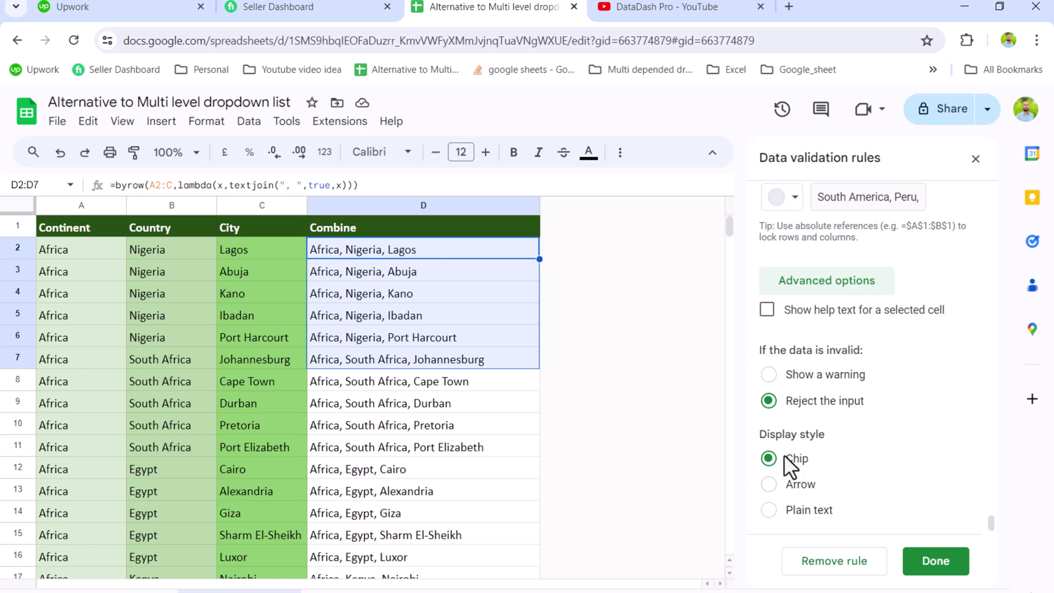
click(780, 485)
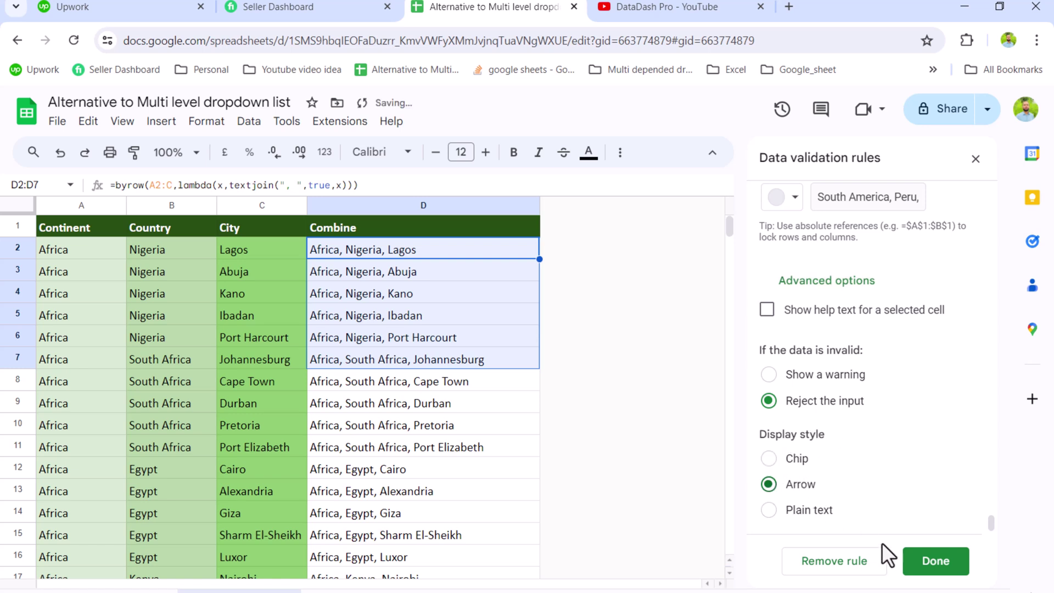
click(945, 563)
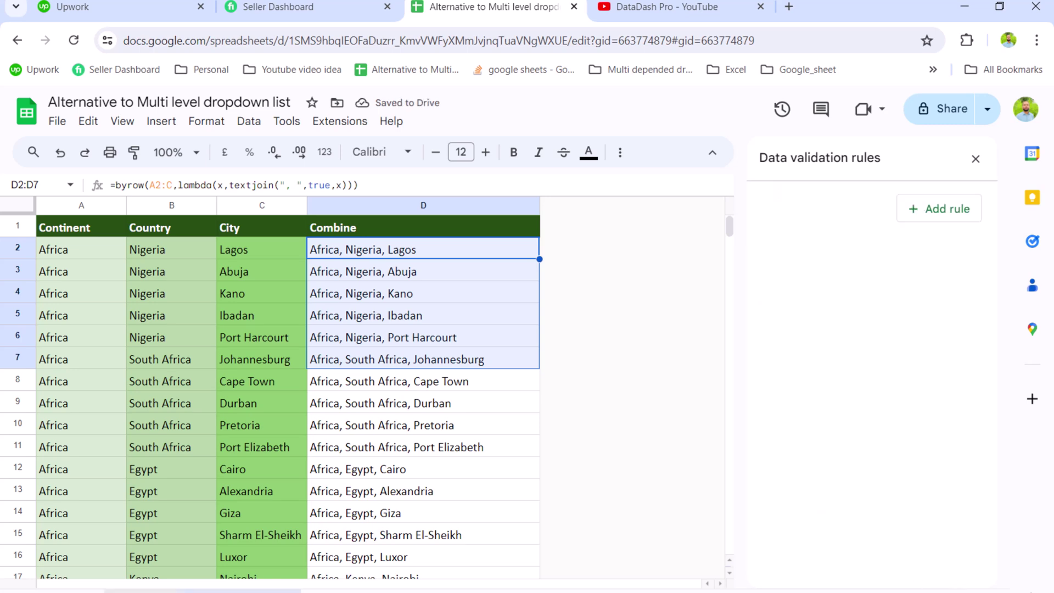
On Sheet 1, type 'Asia, J' into B2's dropdown and choose Asia, Japan, Kyoto.
click(141, 591)
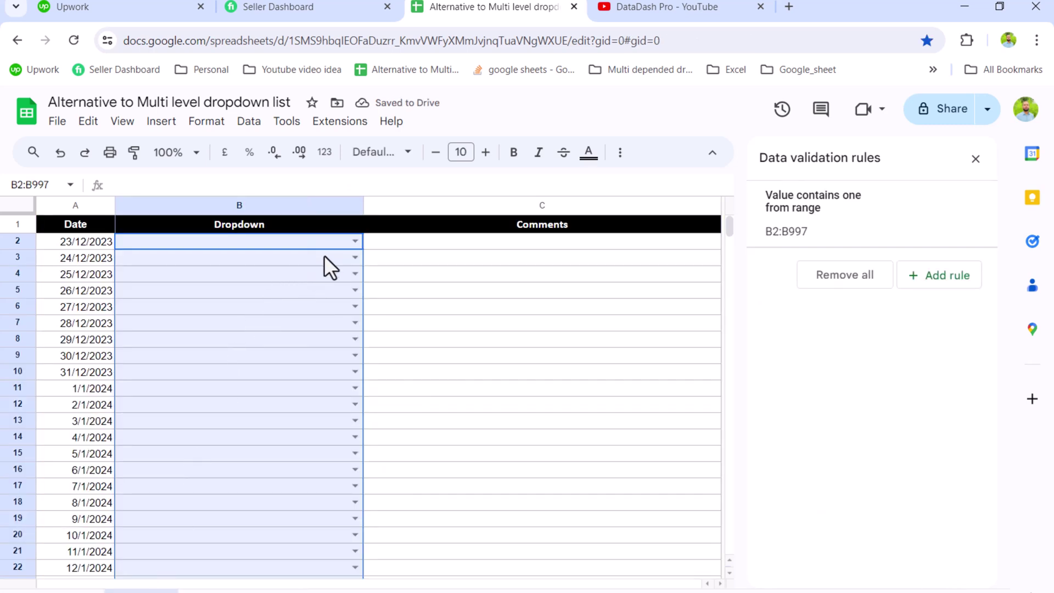
click(355, 242)
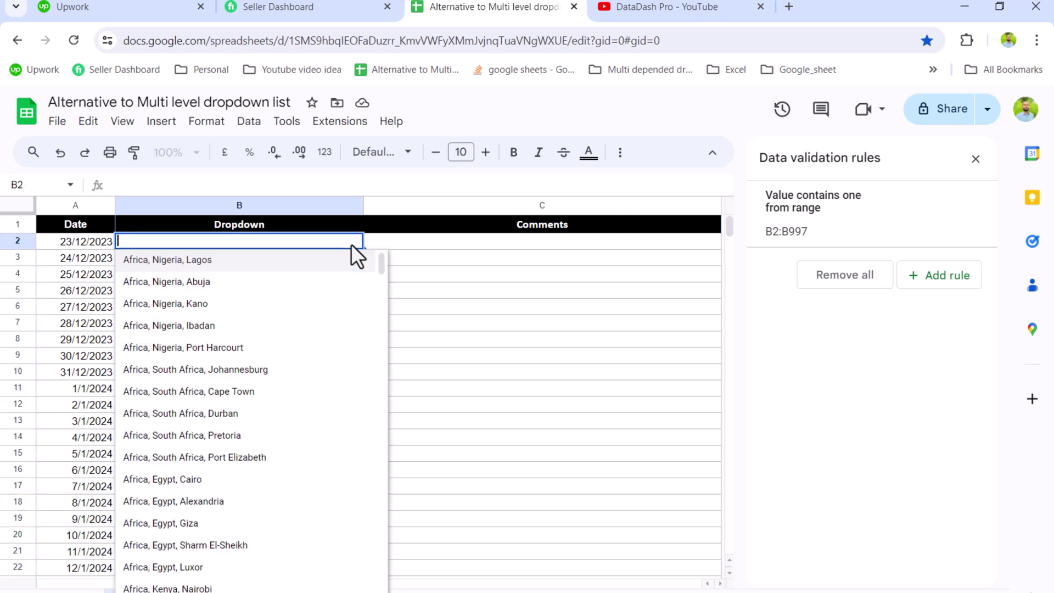
text(A)
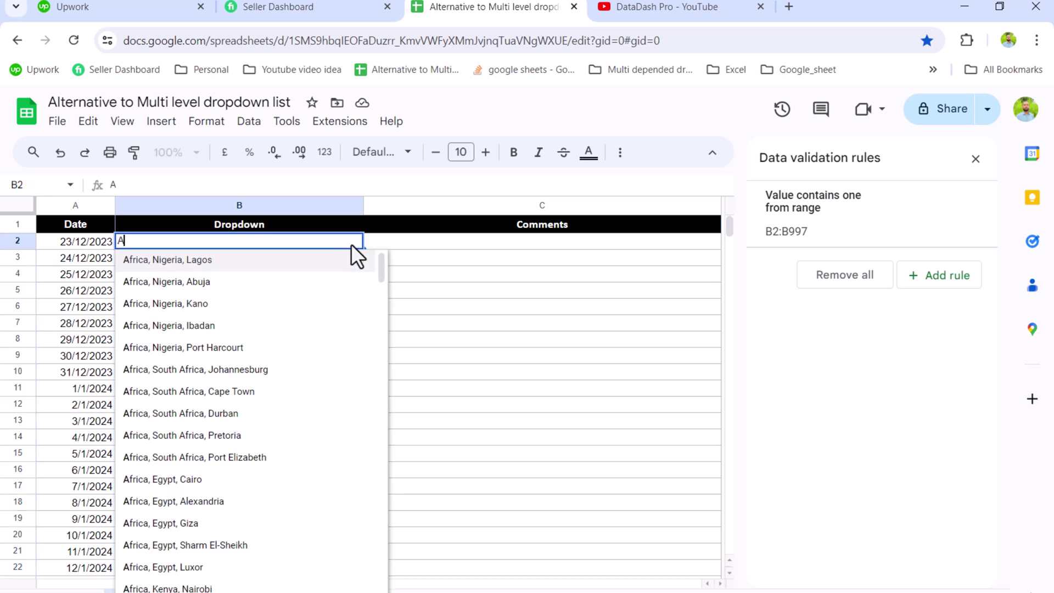
text(sia,)
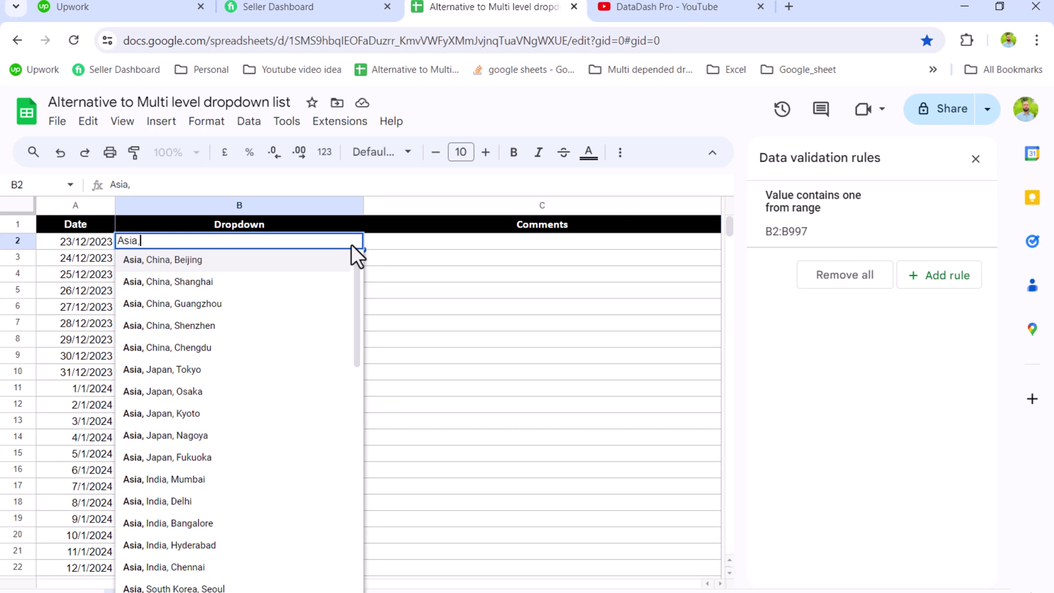
text( J)
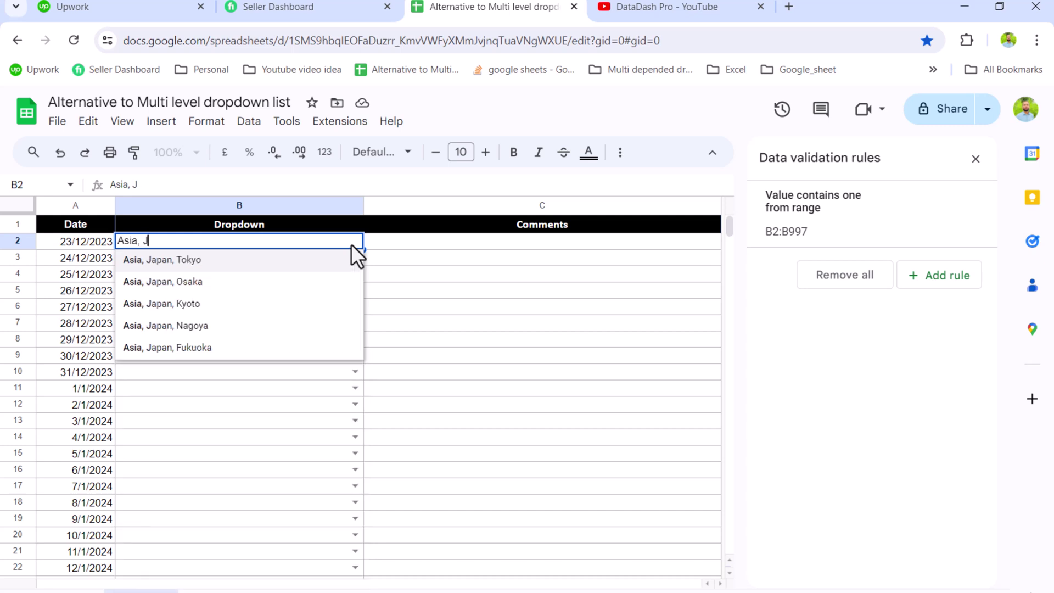
click(285, 319)
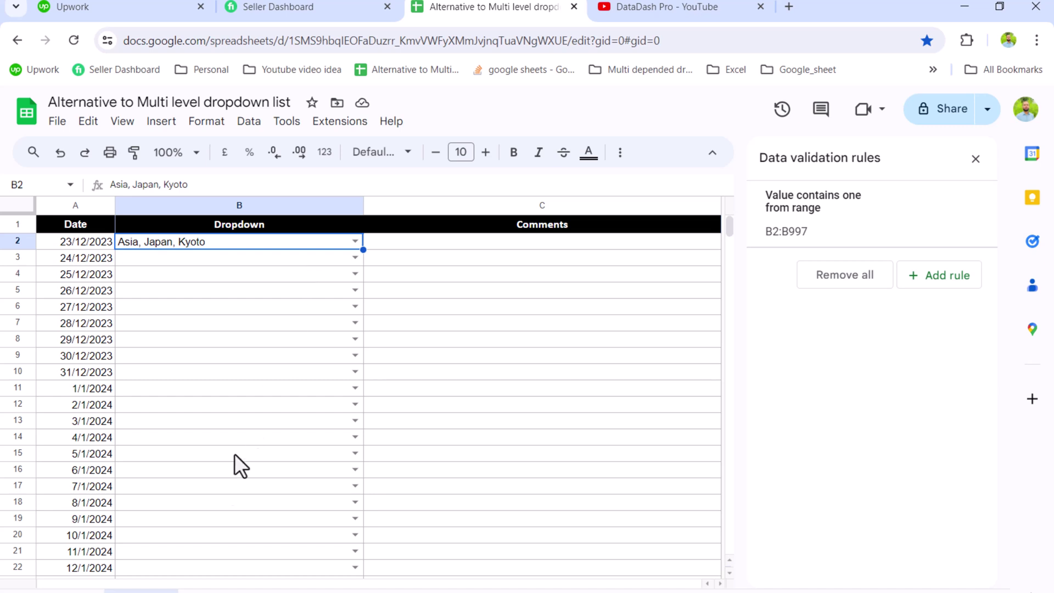
Duplicate the Sheet 1 tab.
right_click(142, 591)
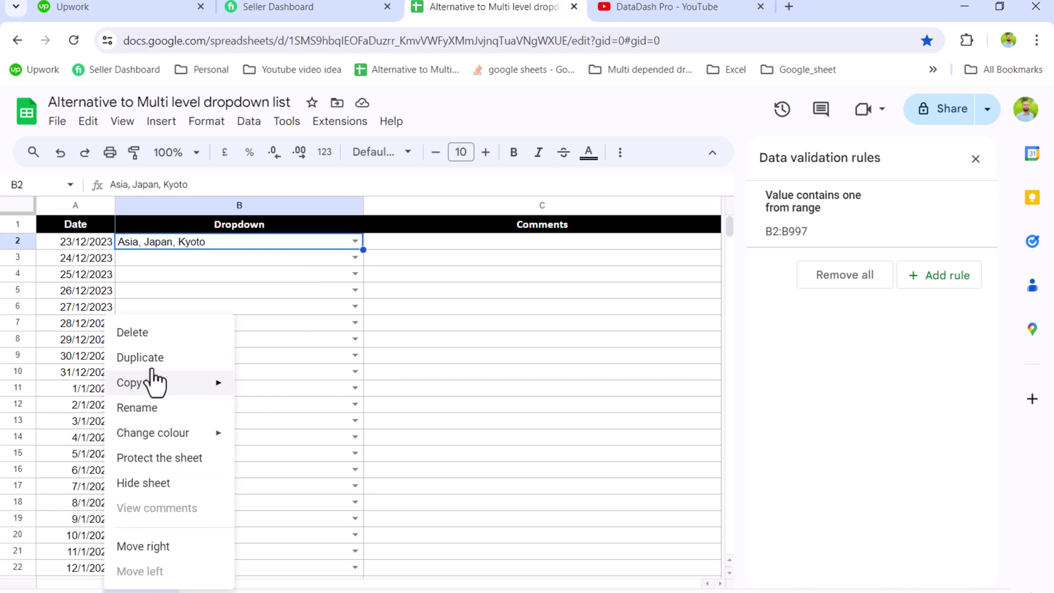
click(152, 360)
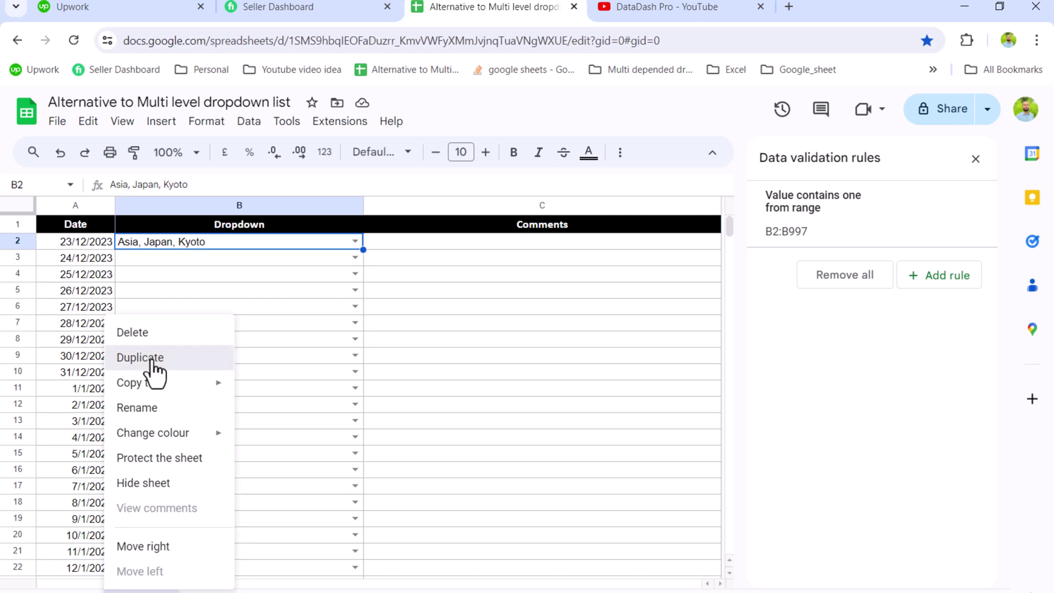